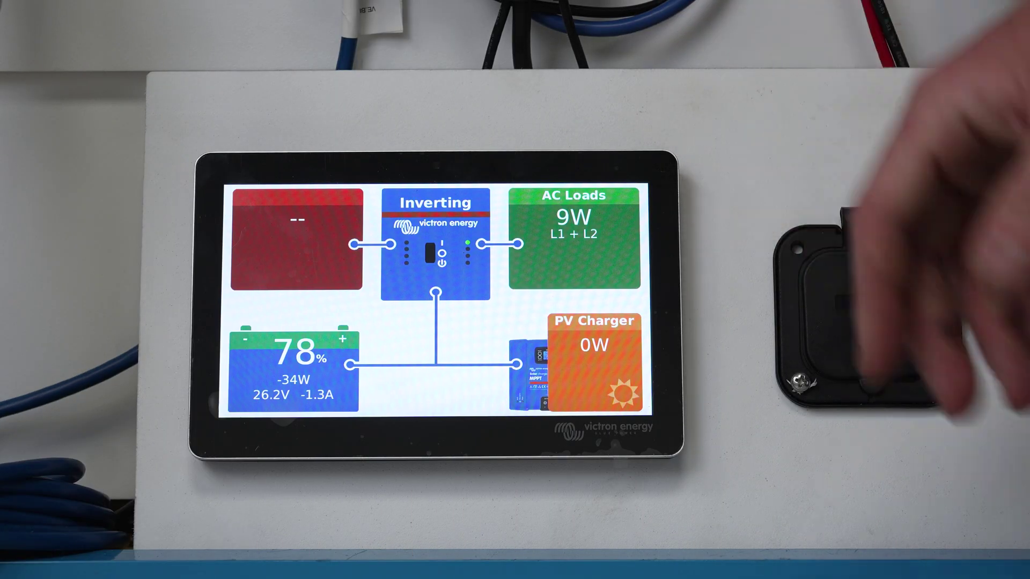
Step: Go to Settings > Wi-Fi networks and select Mobile Solar's password field
left_click(636, 398)
left_click(571, 402)
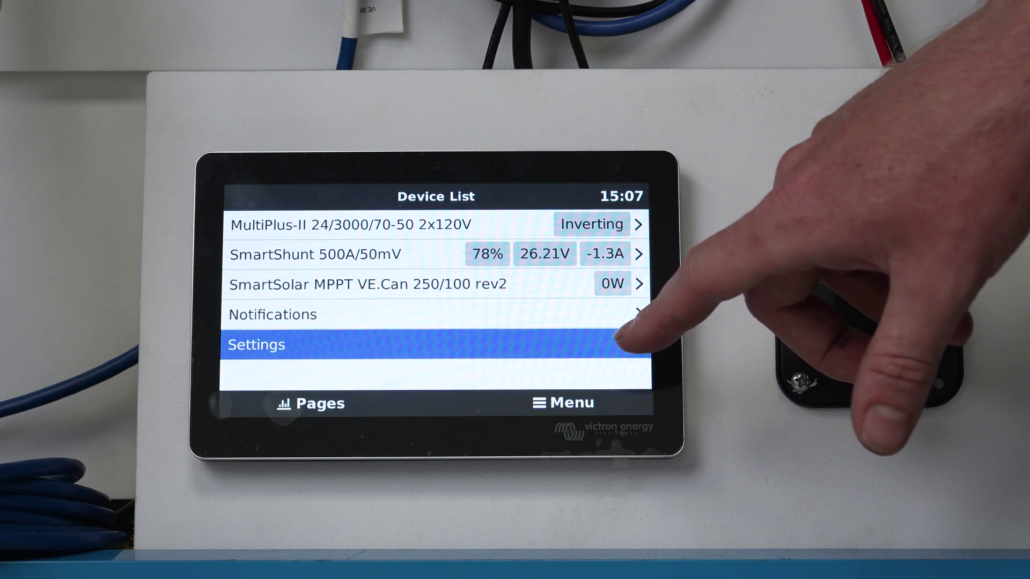
left_click(624, 344)
scroll(543, 291, "down", 6)
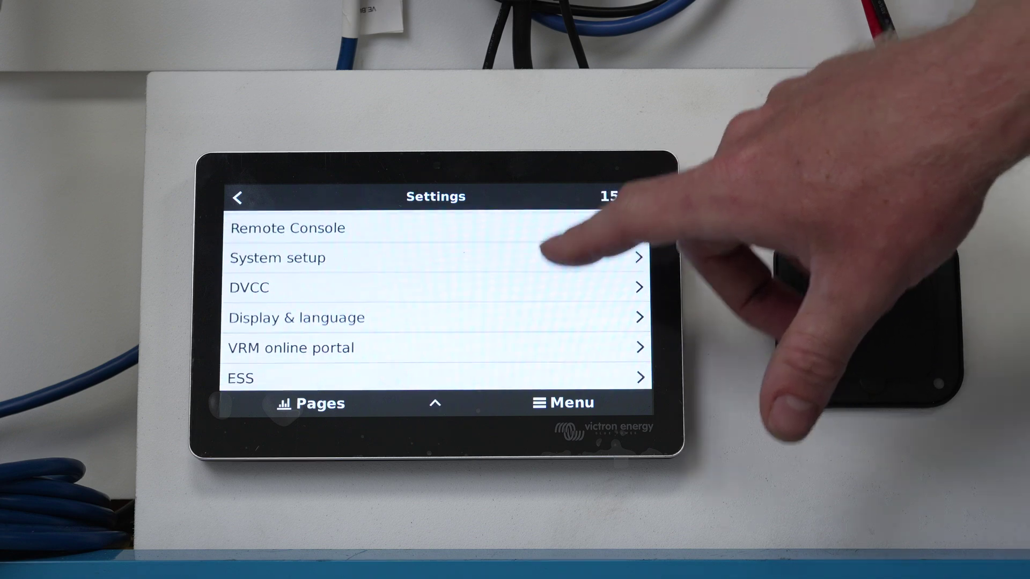
scroll(555, 298, "down", 4)
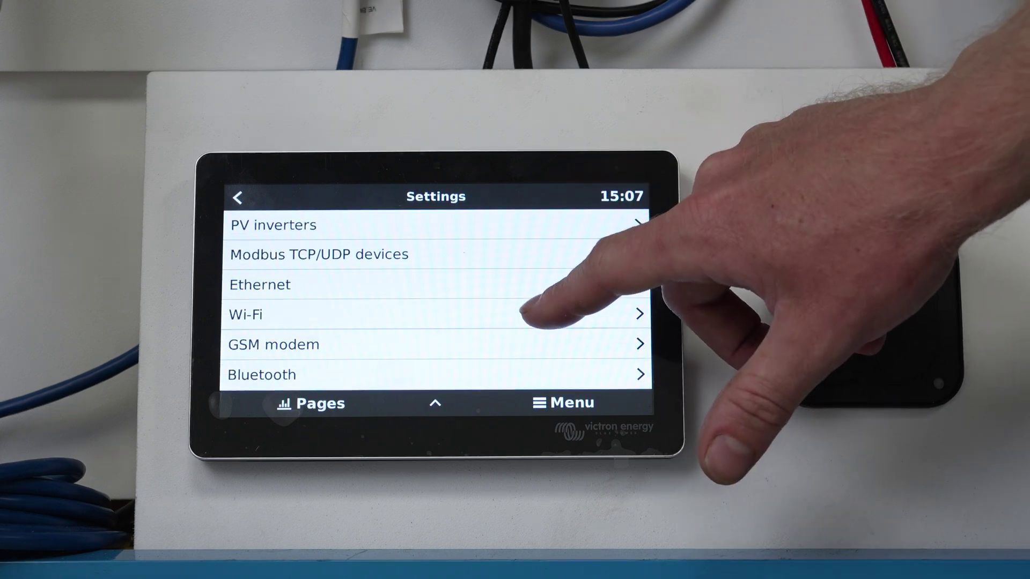
left_click(527, 313)
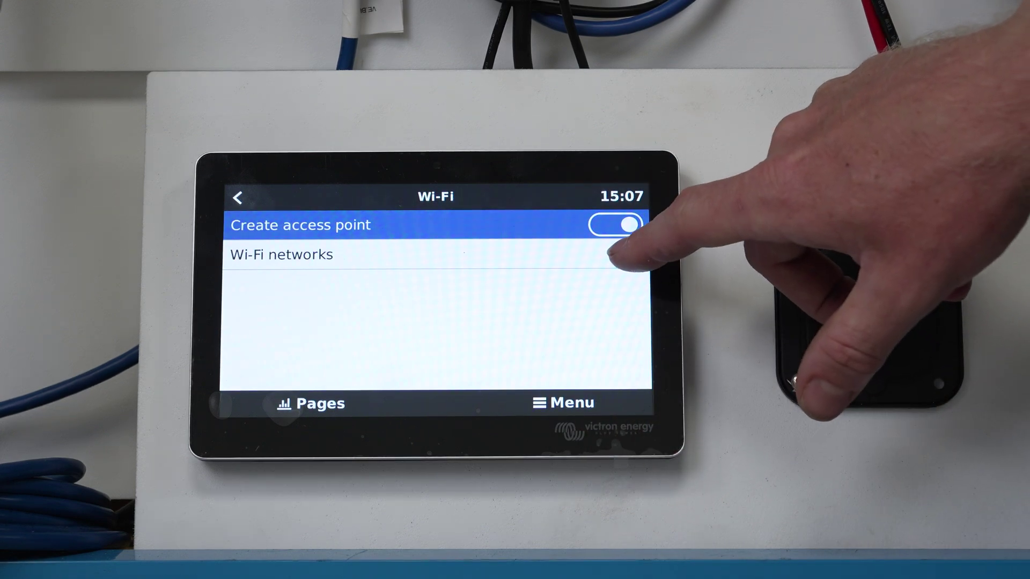
left_click(619, 254)
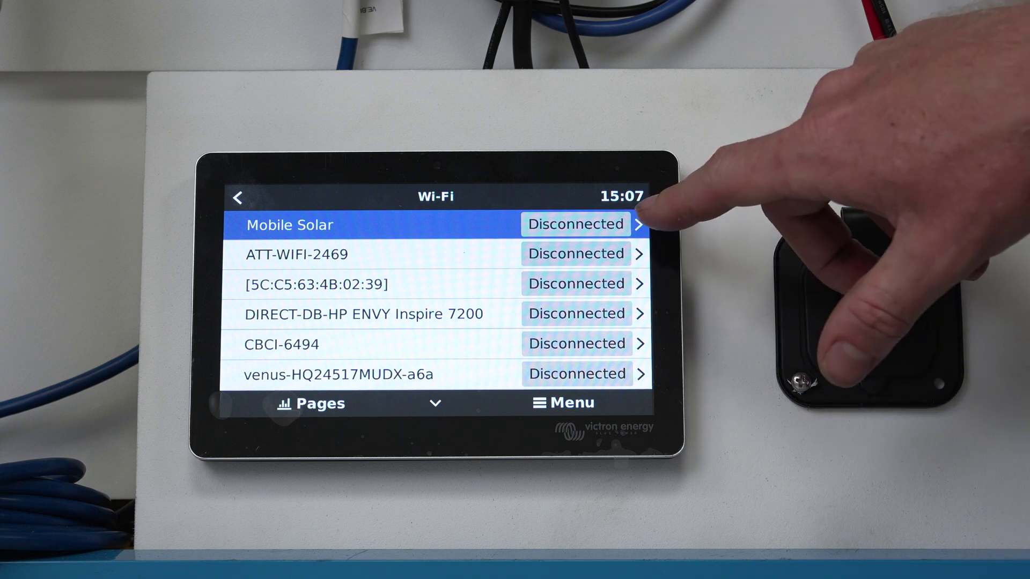
left_click(619, 223)
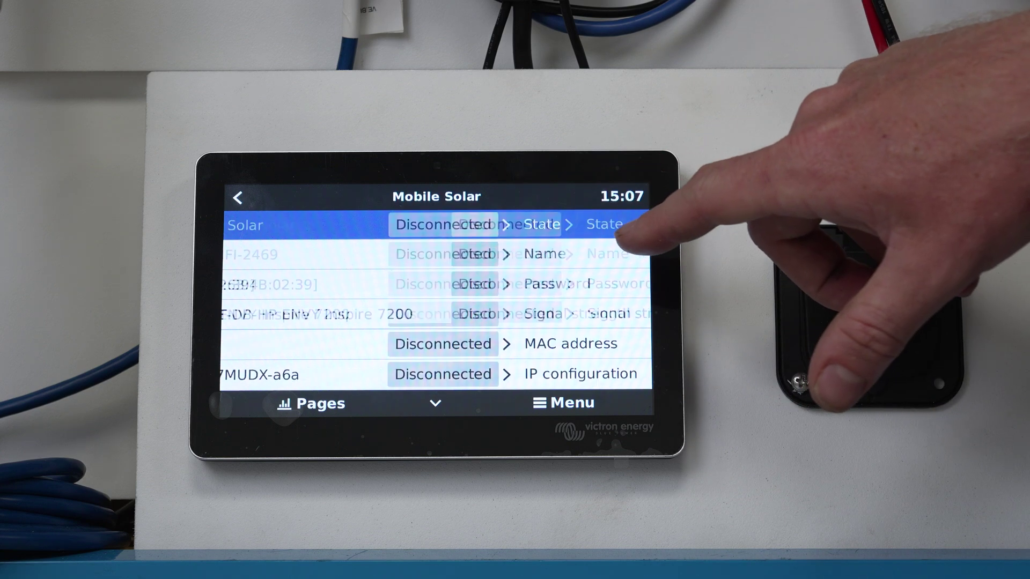
left_click(616, 282)
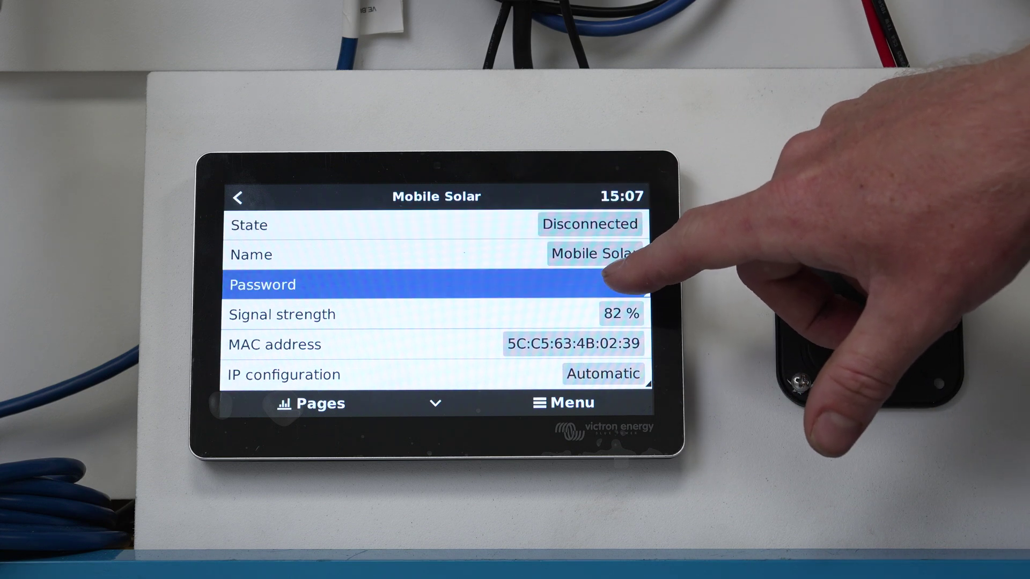
Step: Enter the Mobile Solar password, join the network, and return to the Wi-Fi list
left_click(618, 282)
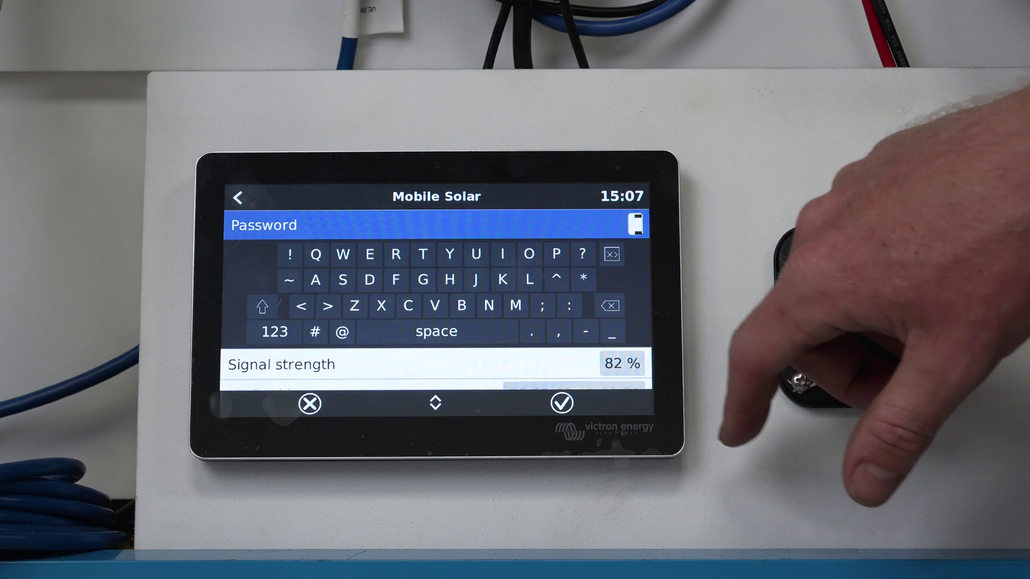
left_click(561, 402)
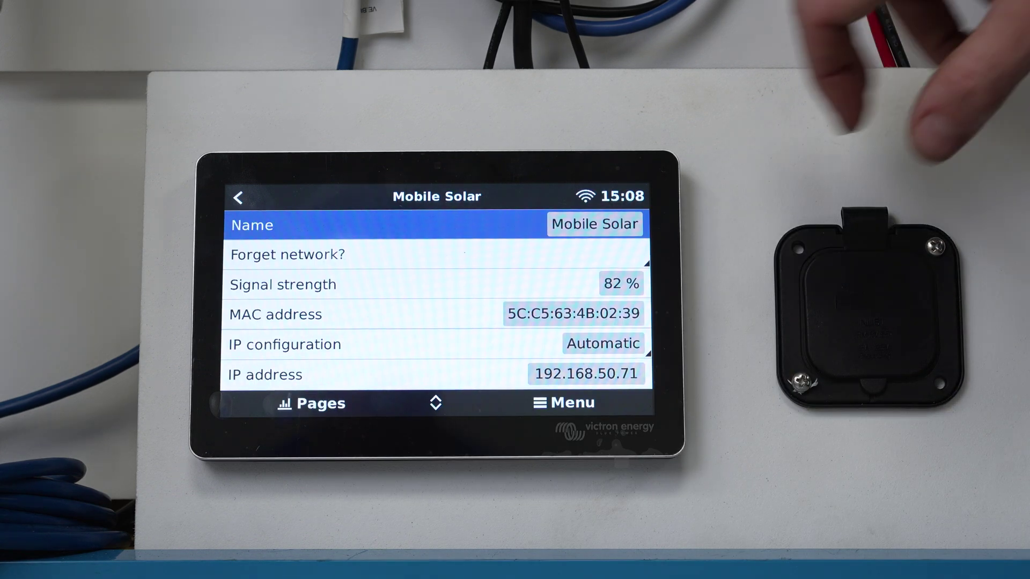
left_click_drag(594, 179, 616, 295)
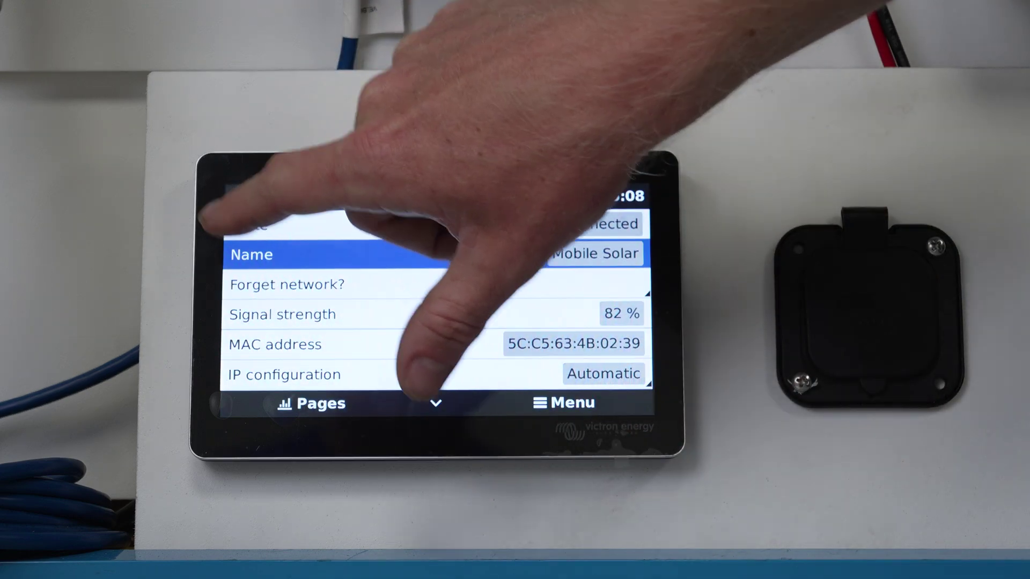
left_click(238, 197)
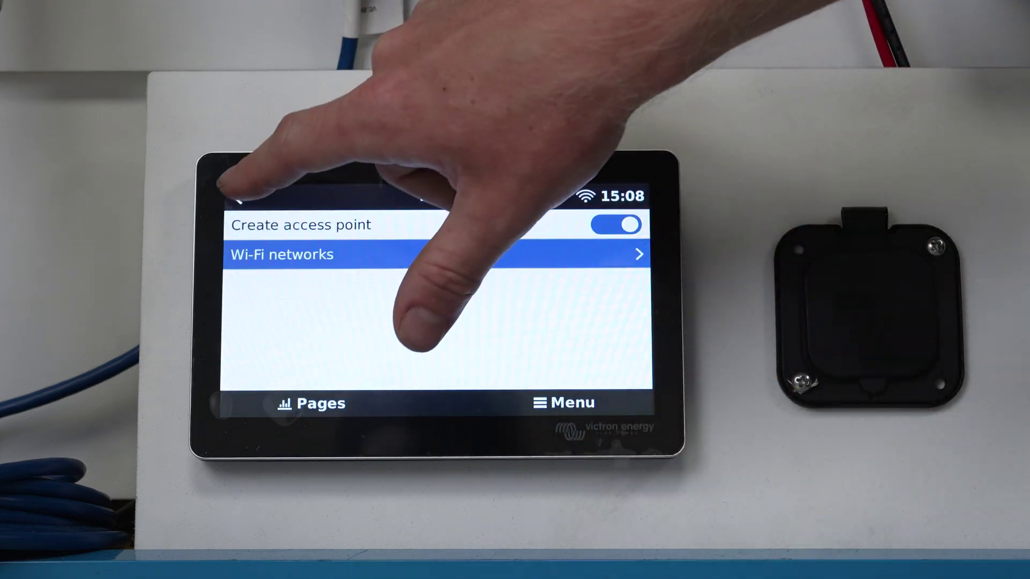
Step: Change Display & language > User interface from Classic to New UI
left_click(239, 196)
left_click(534, 281)
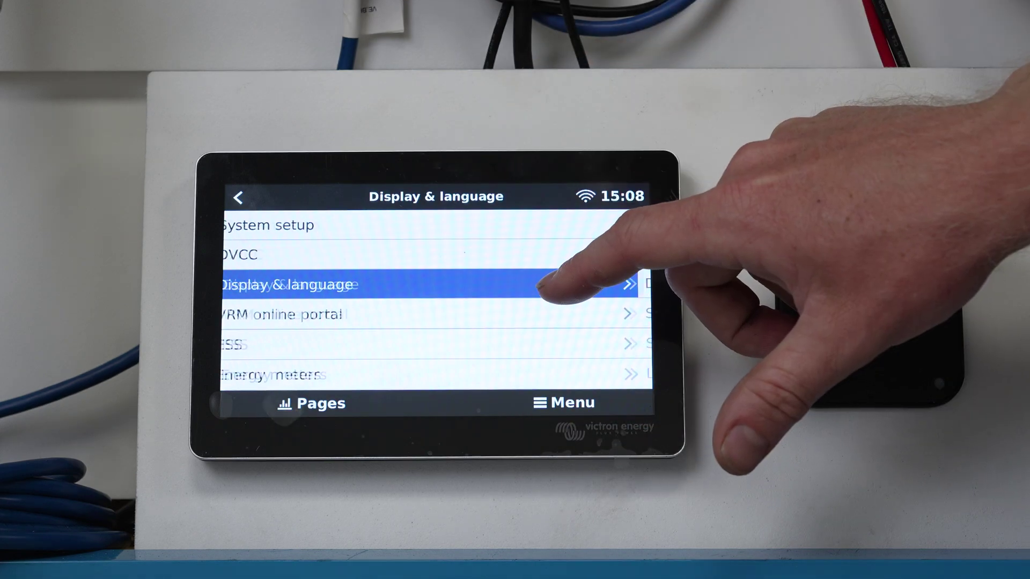
left_click_drag(533, 340, 548, 226)
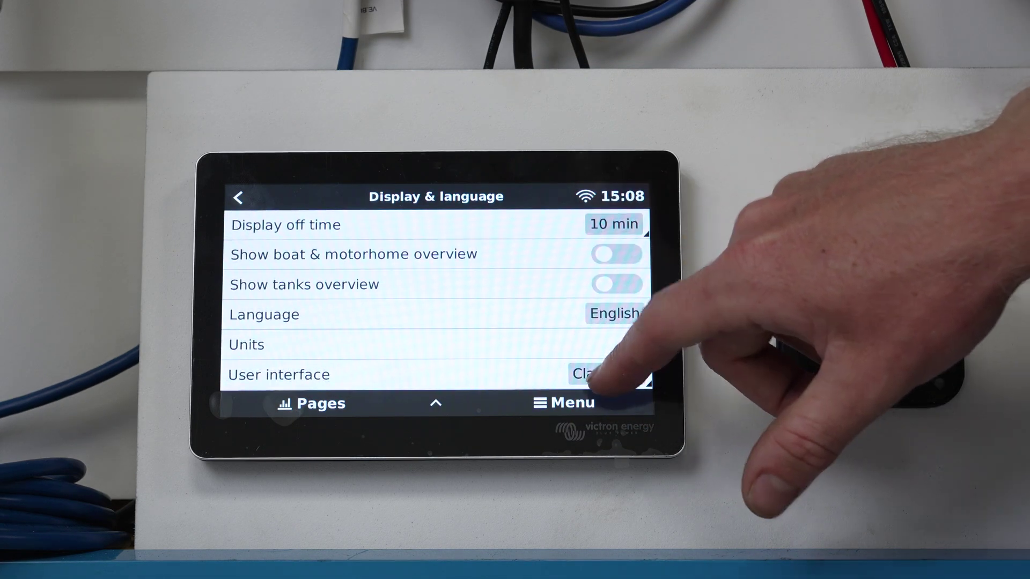
left_click(608, 358)
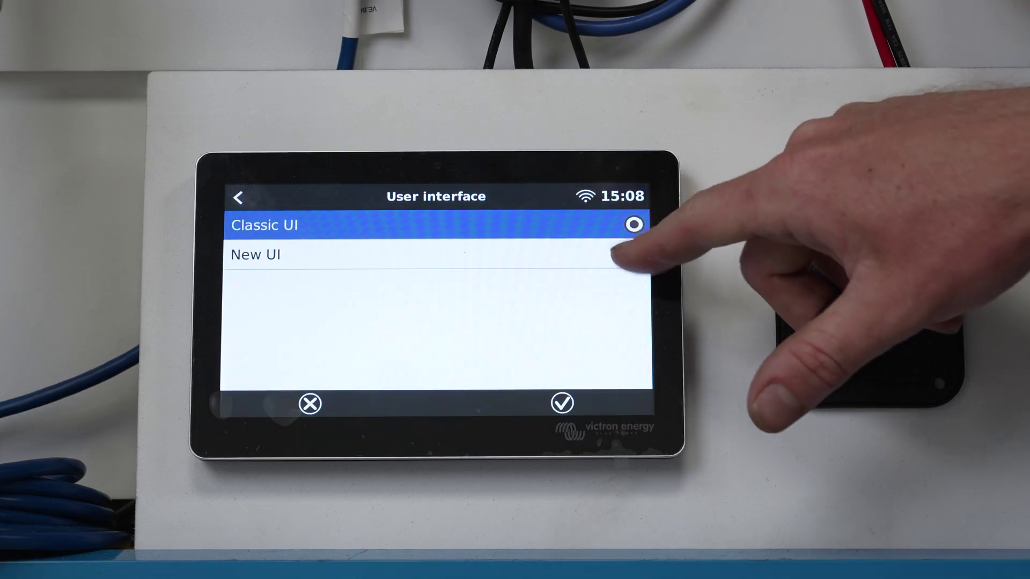
left_click(612, 254)
left_click(562, 402)
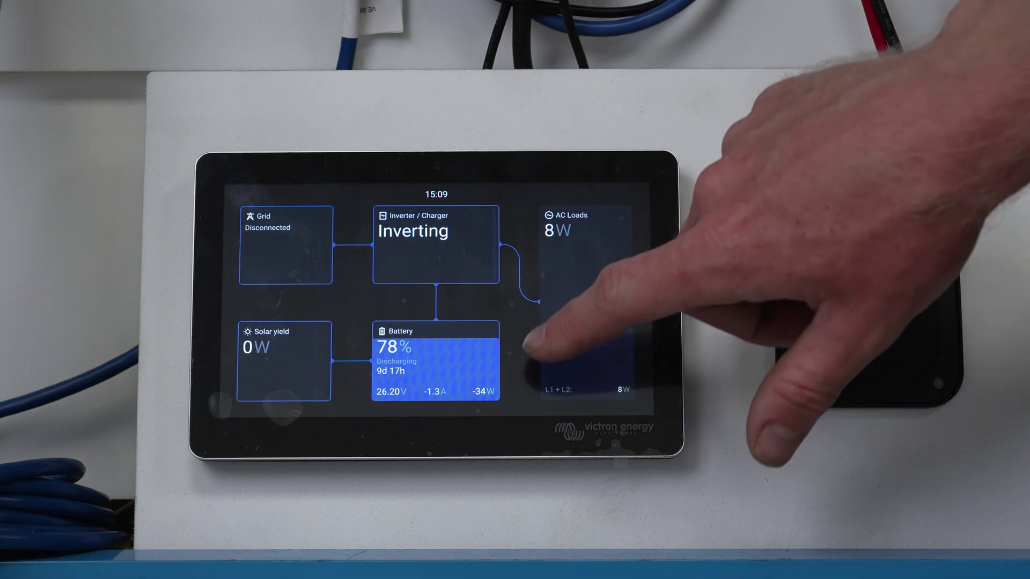
Step: In the New UI, view Mobile Solar's Wi-Fi details: connected, 82% signal, automatic IP
left_click(563, 370)
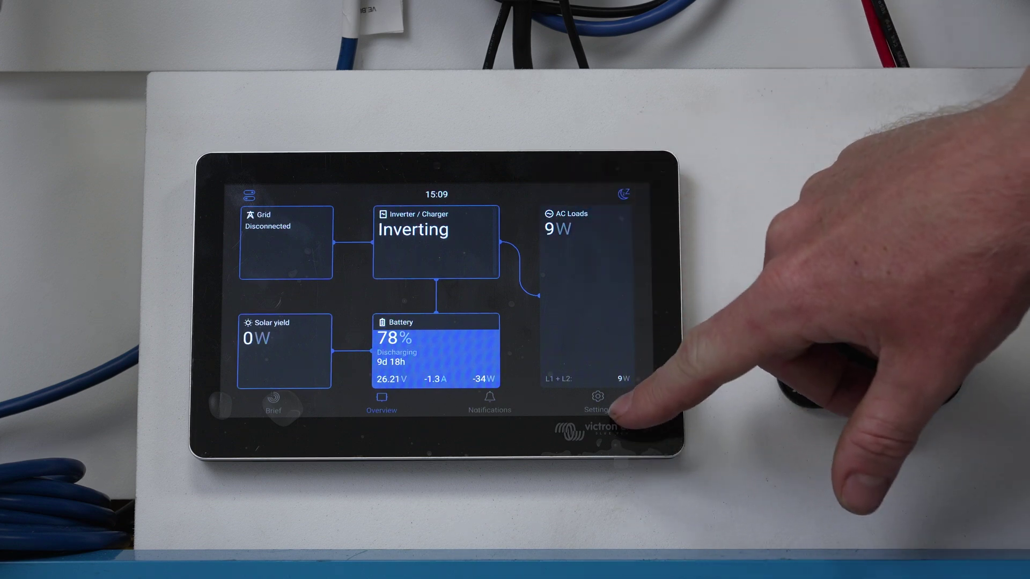
left_click(597, 401)
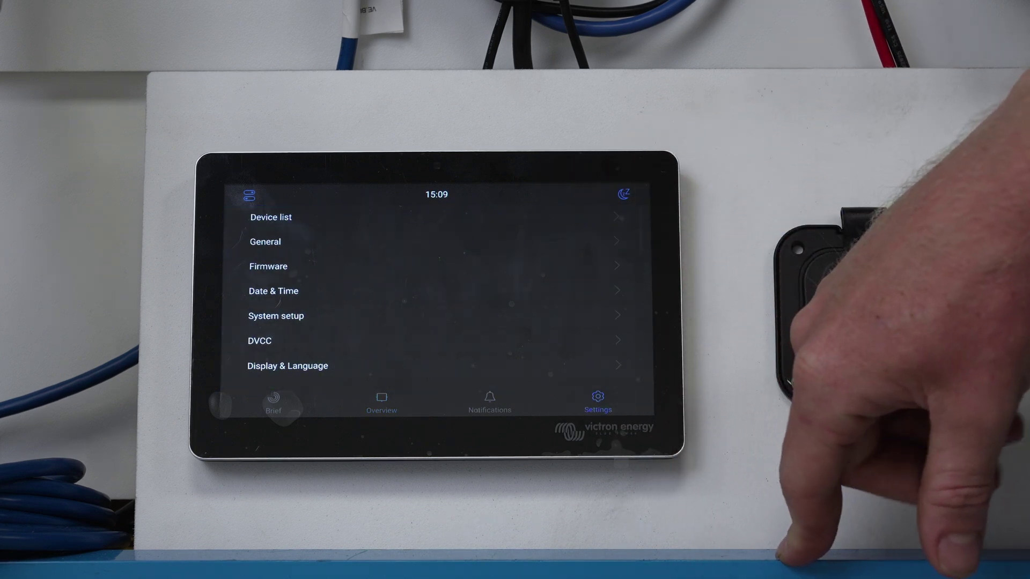
left_click_drag(585, 346, 555, 225)
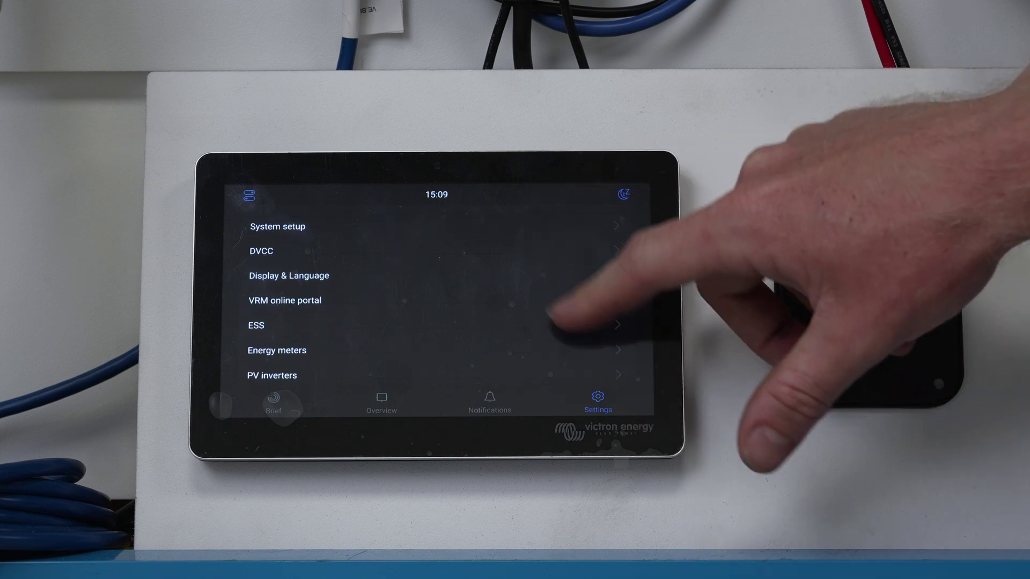
left_click_drag(540, 275, 545, 212)
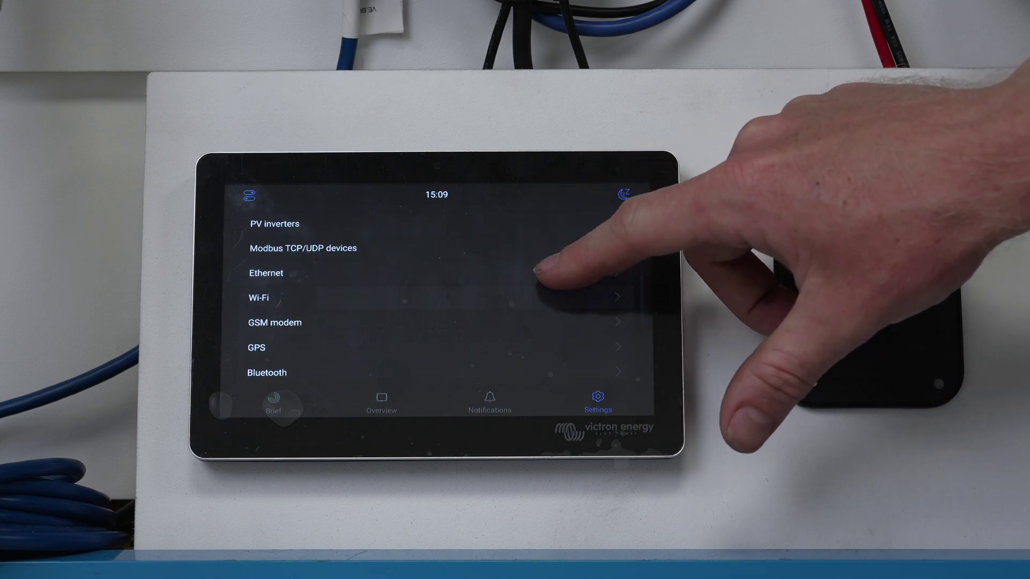
left_click(555, 298)
left_click_drag(574, 333, 555, 256)
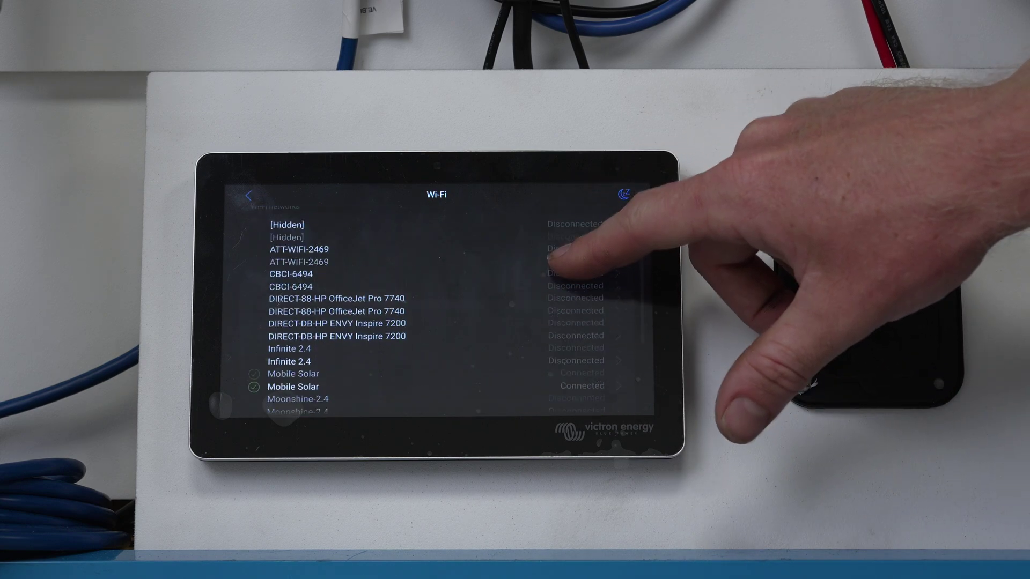
left_click(559, 334)
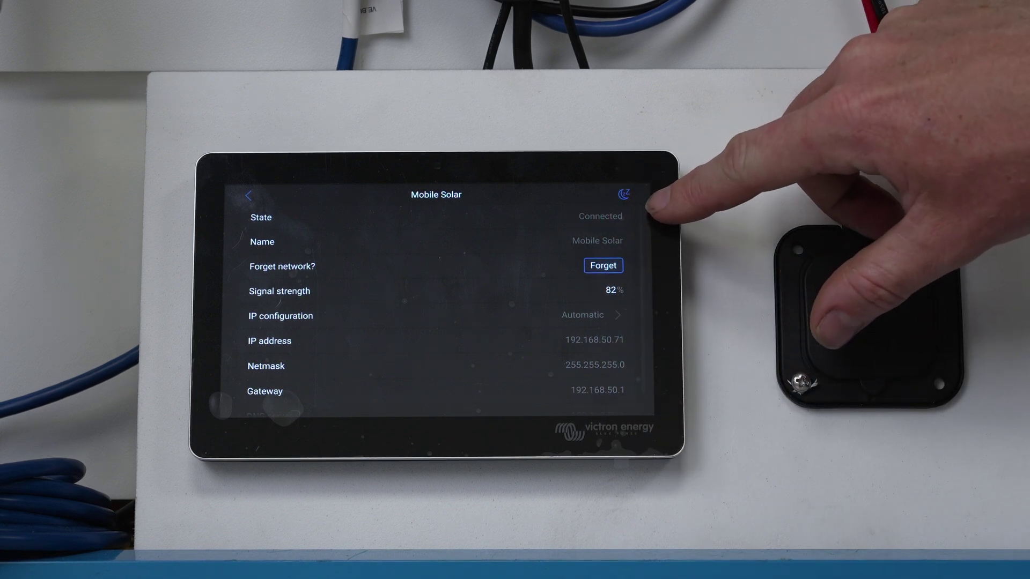
Step: Scroll Settings to Firmware and start the online update to v3.62
left_click(249, 195)
left_click(247, 195)
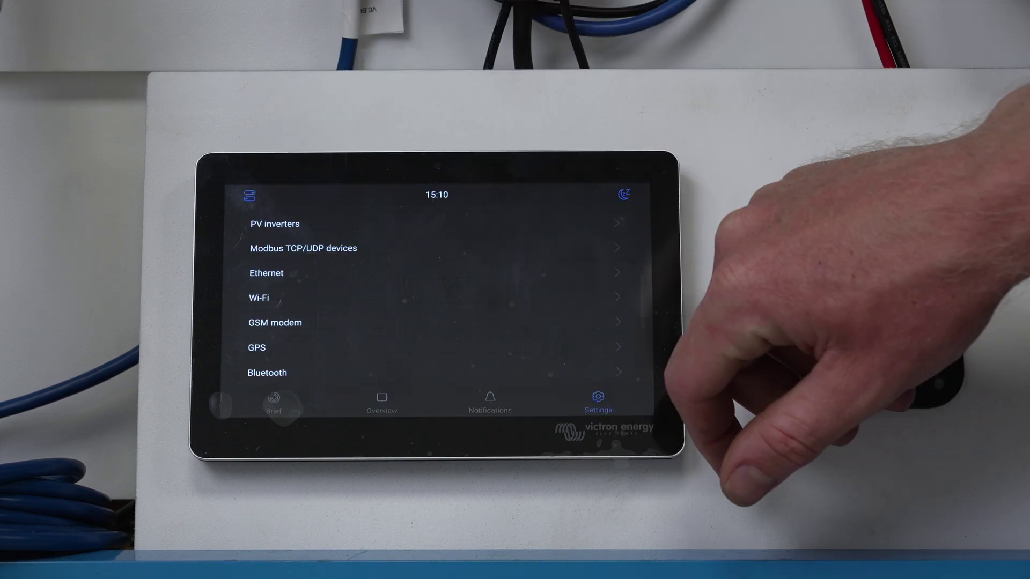
left_click_drag(552, 345, 563, 206)
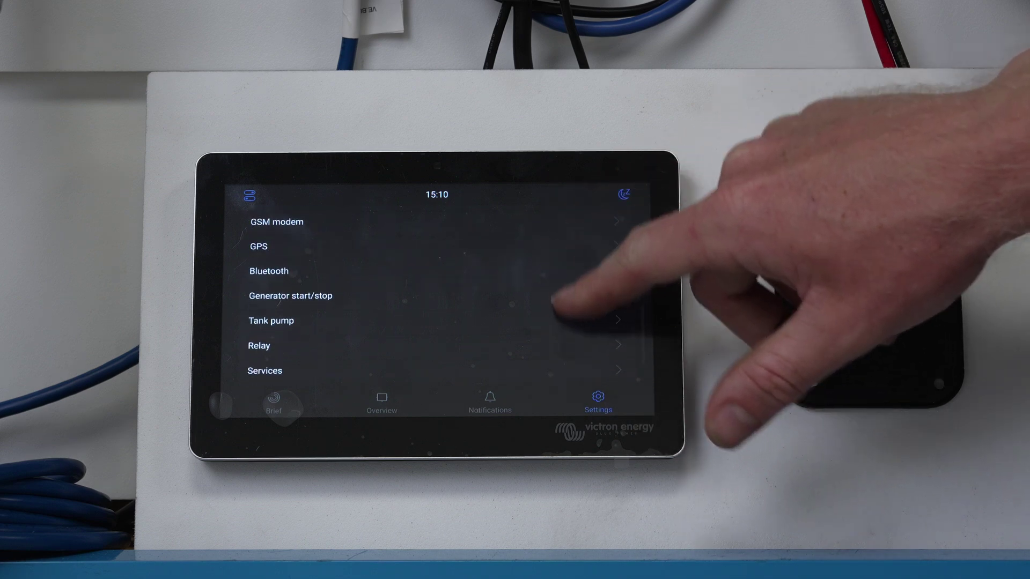
mouse_move(585, 287)
left_mouse_down()
mouse_move(548, 225)
mouse_move(563, 346)
left_mouse_up()
left_click_drag(543, 177, 540, 265)
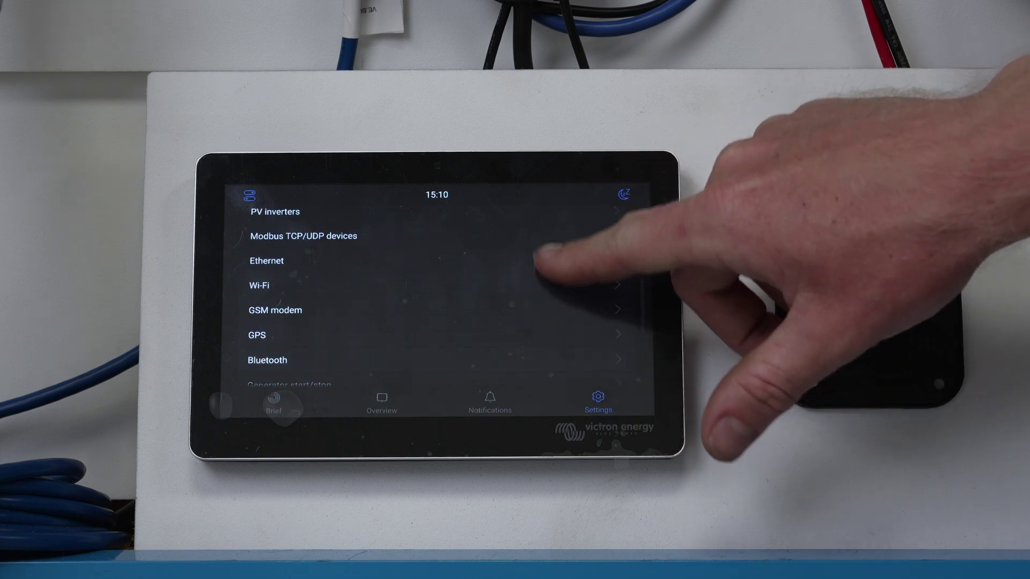
mouse_move(532, 155)
left_mouse_down()
mouse_move(529, 230)
mouse_move(552, 345)
left_mouse_up()
left_click_drag(532, 190, 533, 288)
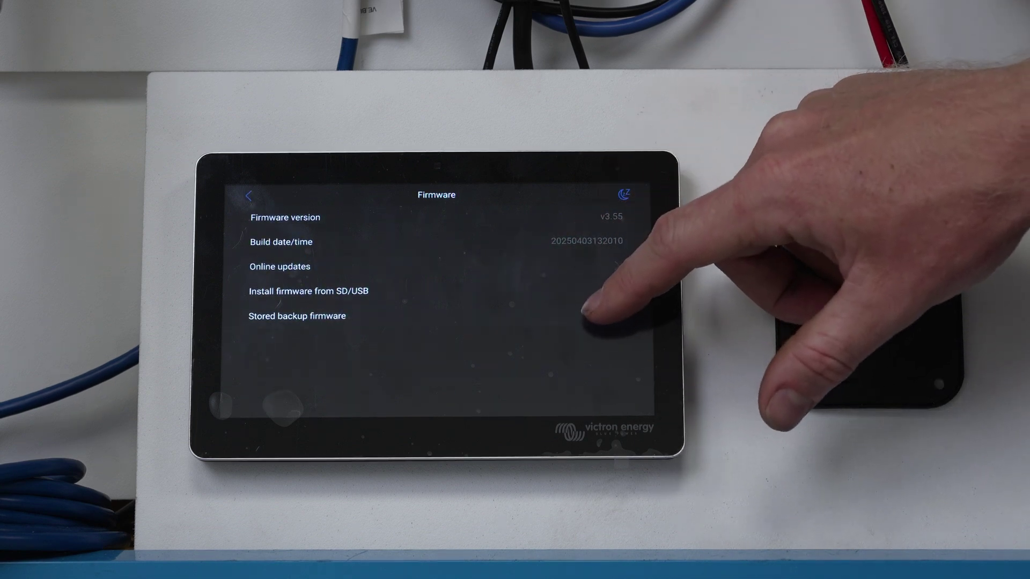
left_click(619, 266)
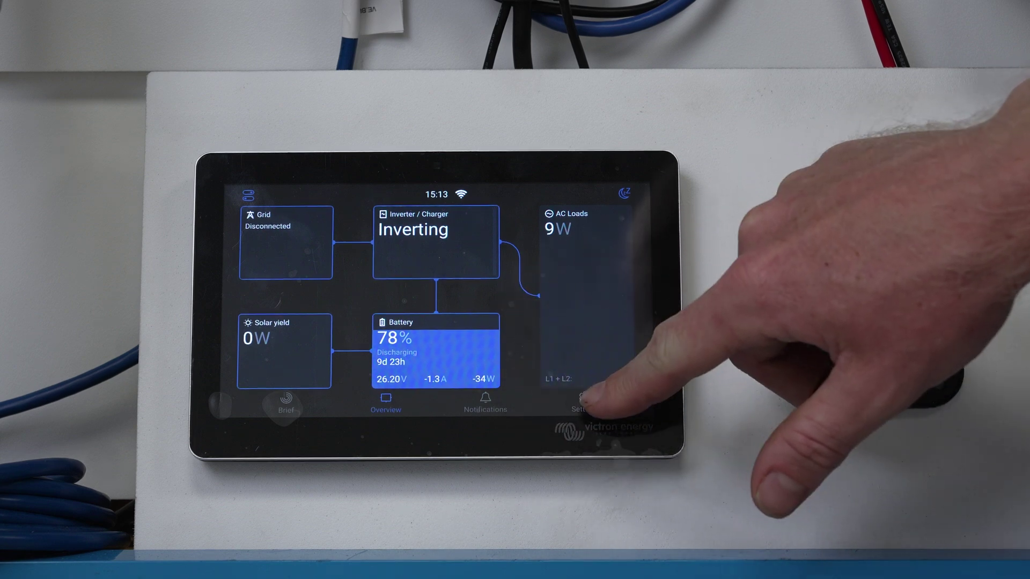
Step: View Mobile Solar under Connectivity > Wi-Fi: connected, 81% signal, automatic IP
left_click(585, 402)
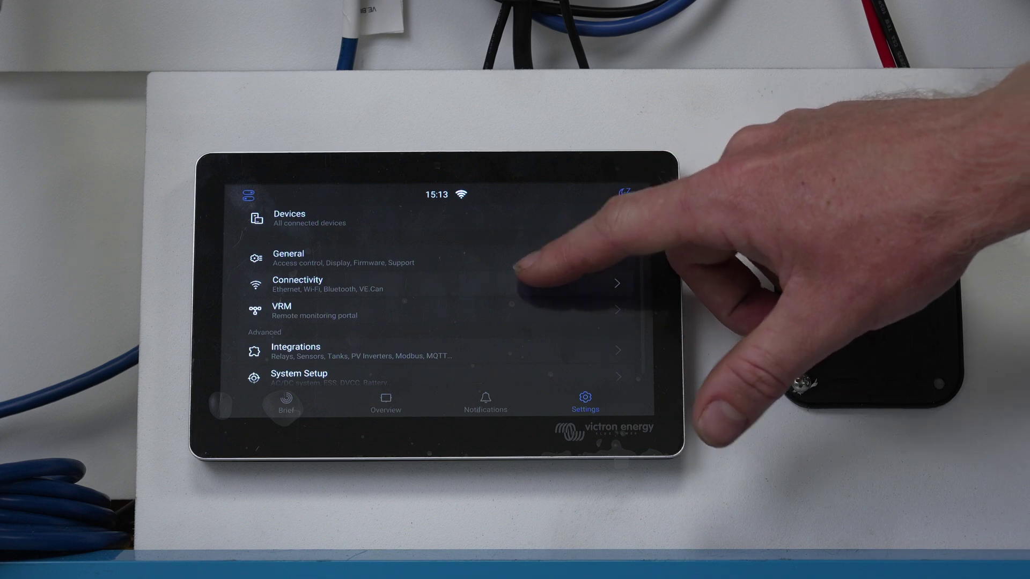
left_click(521, 282)
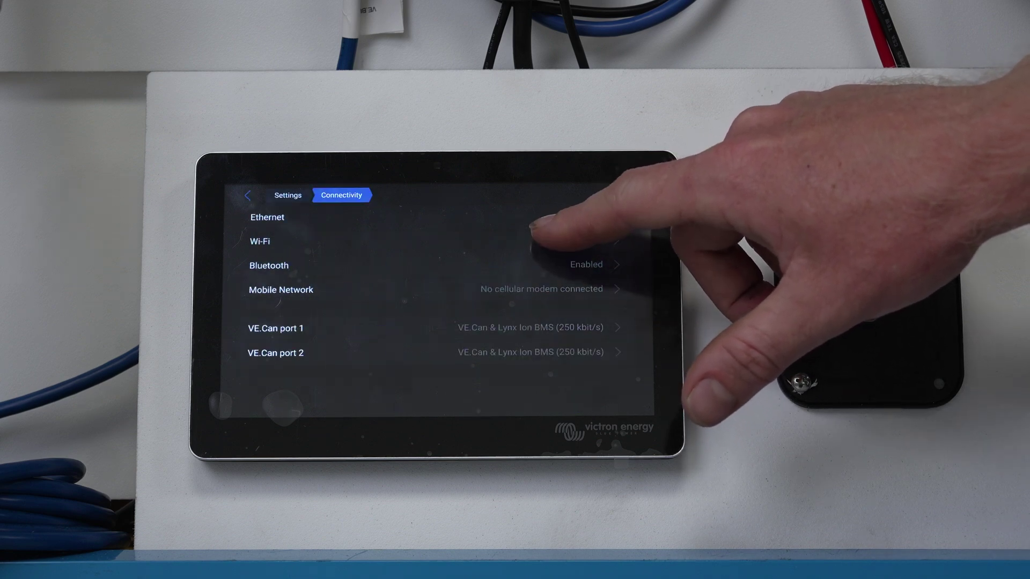
left_click(536, 239)
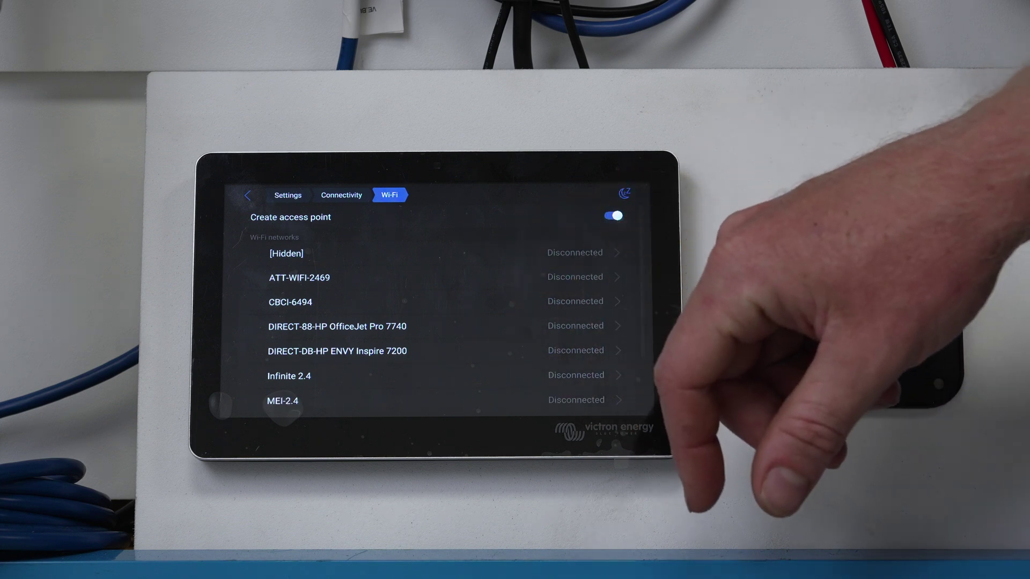
left_click_drag(543, 354, 563, 257)
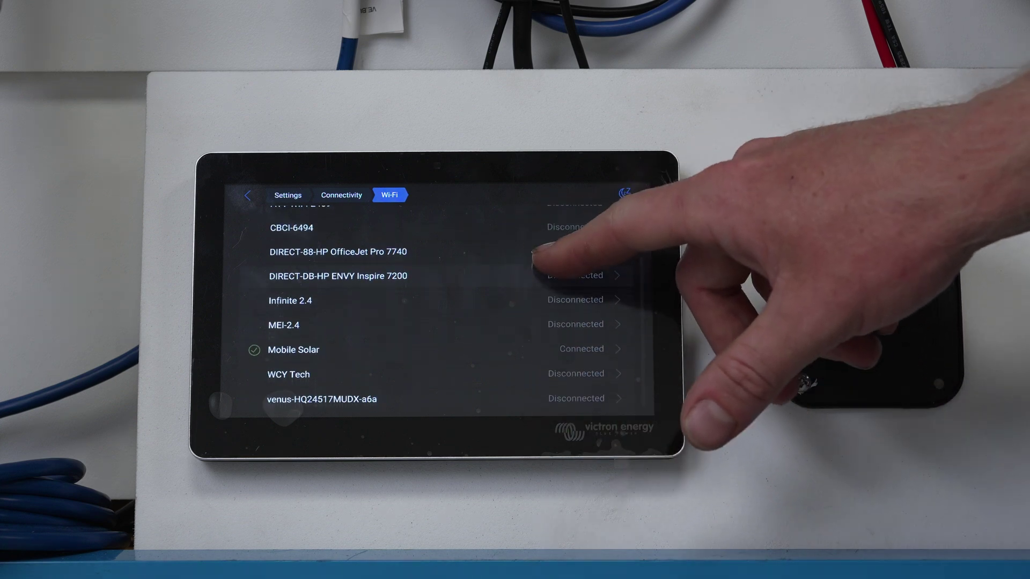
left_click(587, 349)
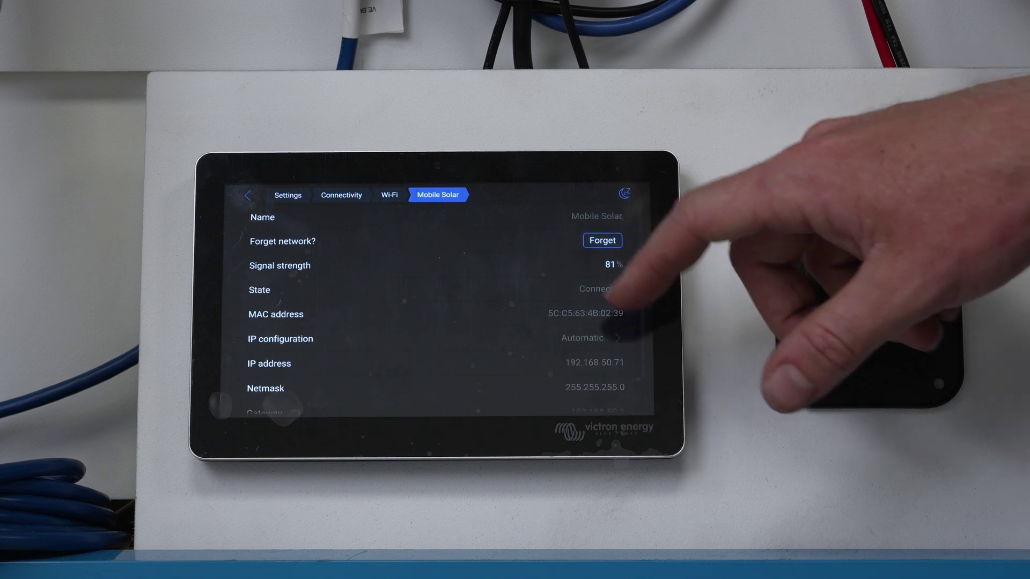